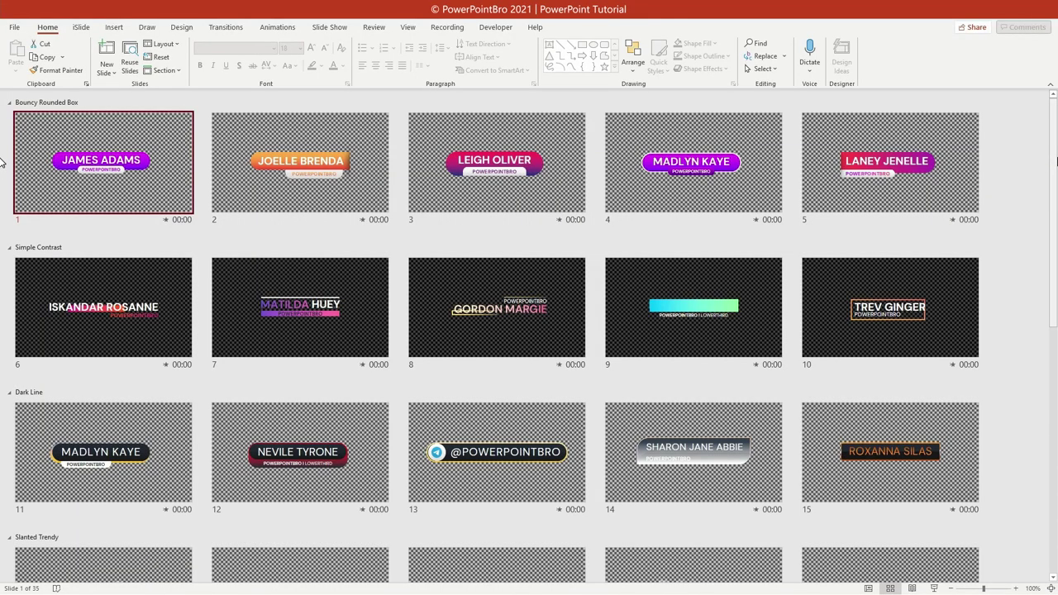
{"action": "scroll", "coordinate": [2, 162], "scroll_direction": "down", "scroll_amount": 4}
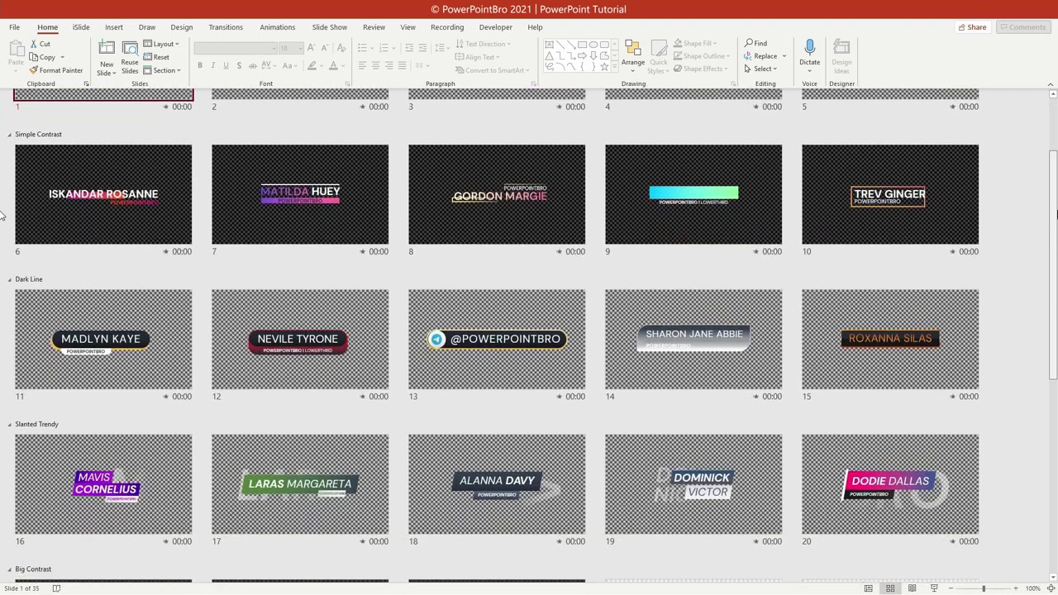
{"action": "scroll", "coordinate": [2, 311], "scroll_direction": "down", "scroll_amount": 3}
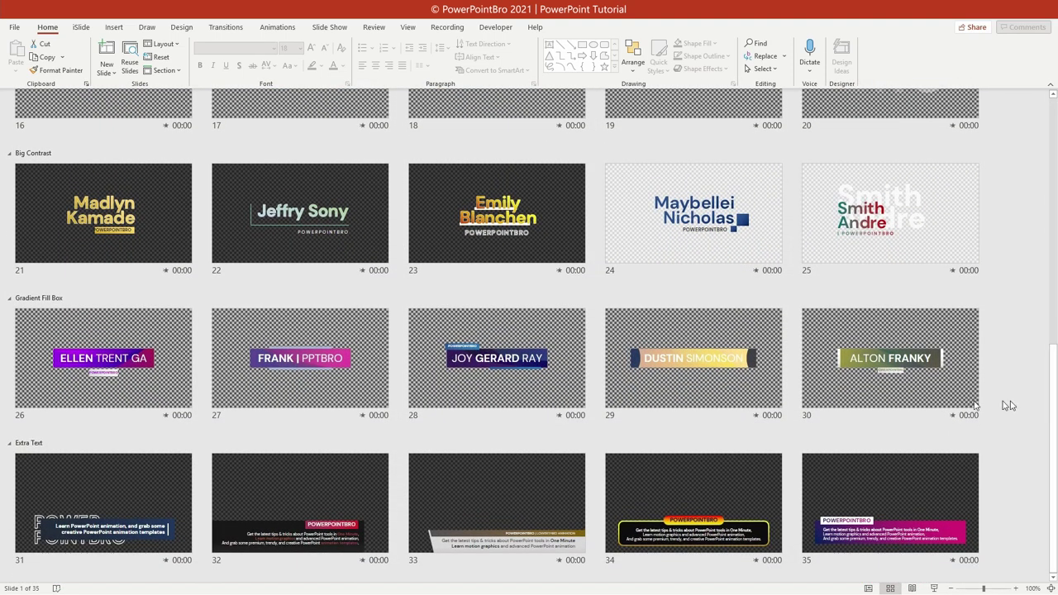
{"action": "left_click", "coordinate": [552, 370]}
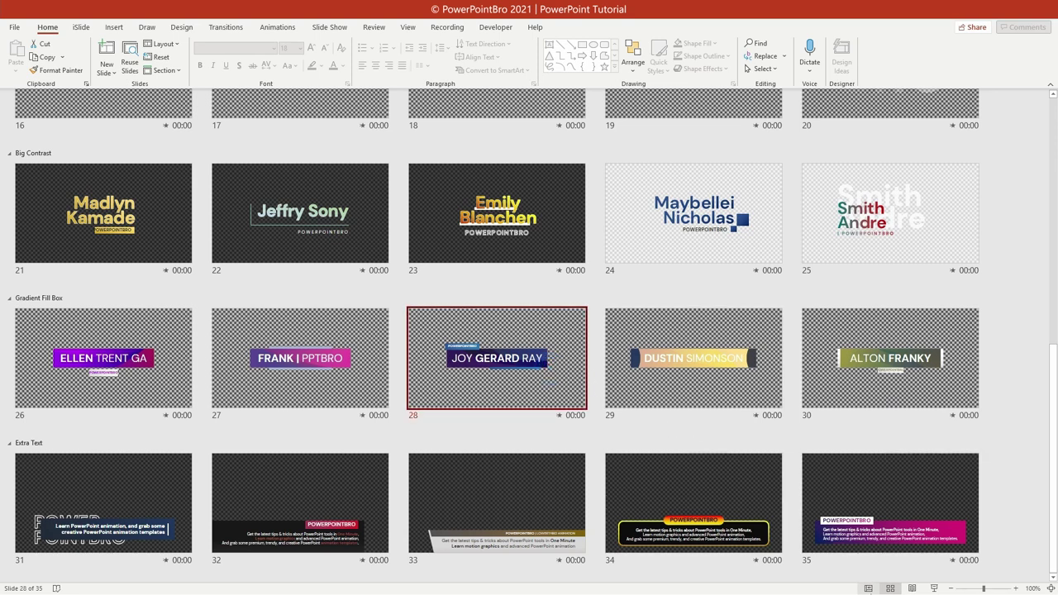
{"action": "left_click", "coordinate": [868, 588]}
{"action": "double_click", "coordinate": [583, 320]}
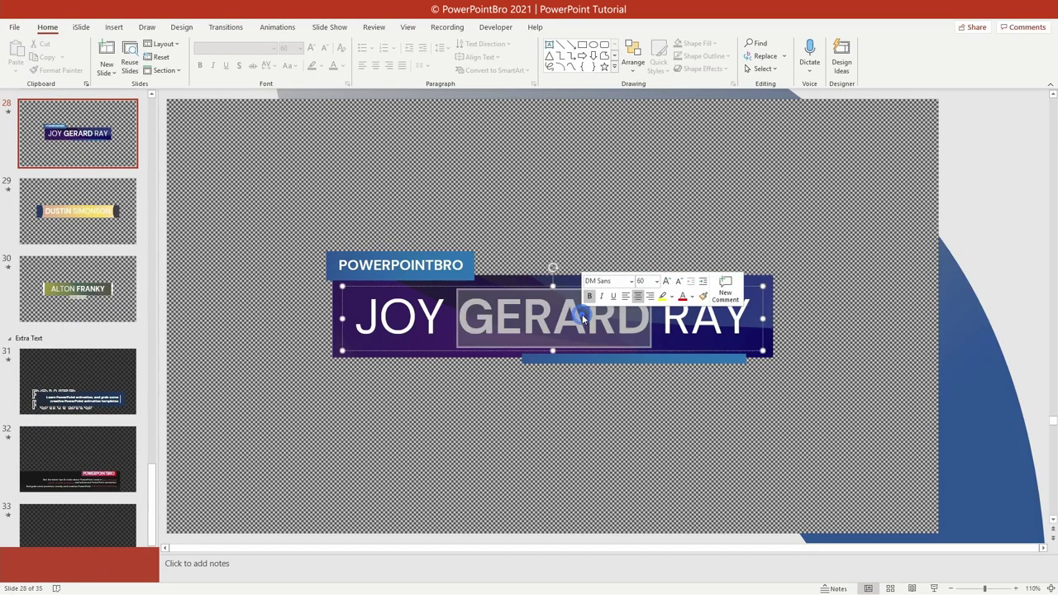
{"action": "key", "text": "ctrl+a"}
{"action": "type", "text": "SECOND TEXT"}
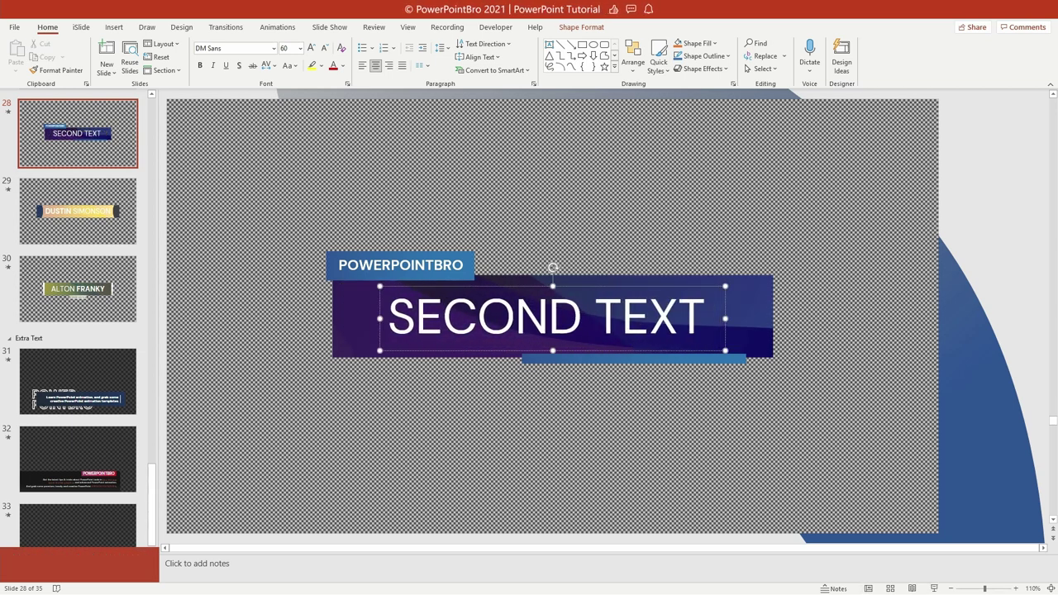
{"action": "key", "text": "ctrl+a"}
{"action": "key", "text": "ctrl+b"}
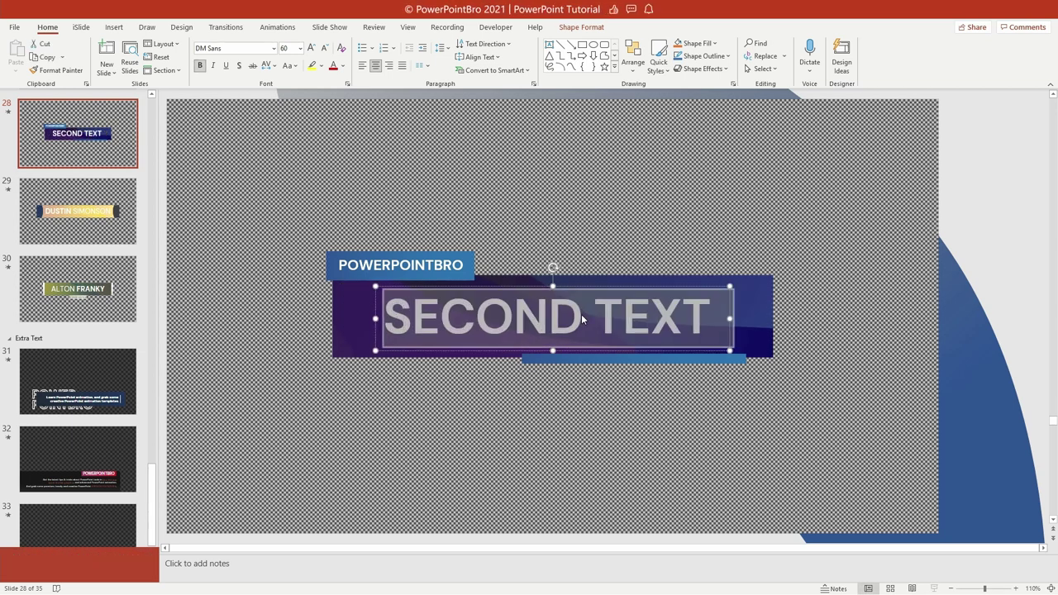
{"action": "left_click", "coordinate": [608, 291]}
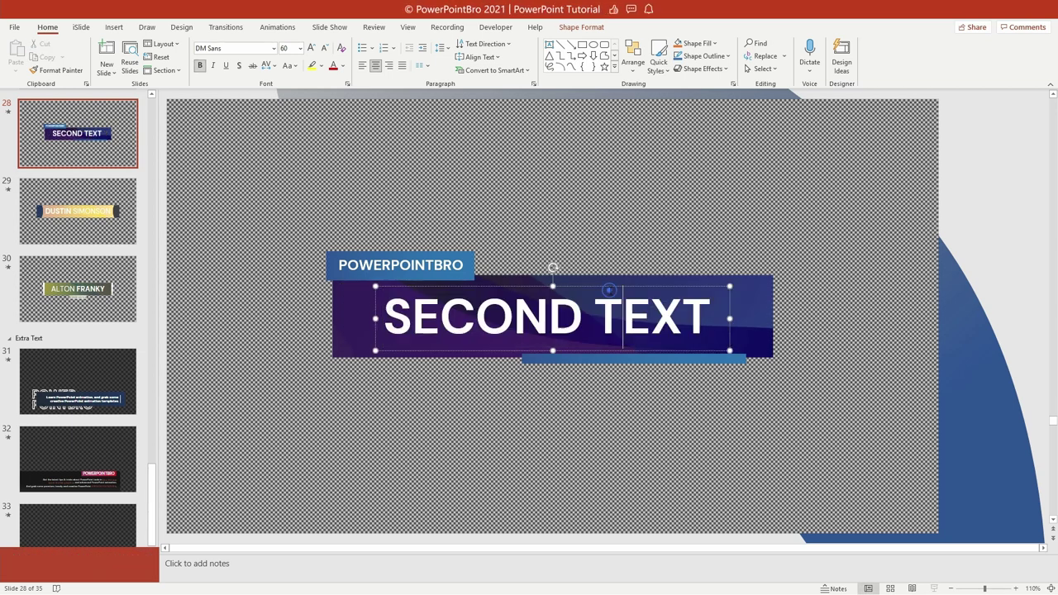
- Fill slide 28's background with solid Green from the Standard Colors
{"action": "right_click", "coordinate": [981, 180]}
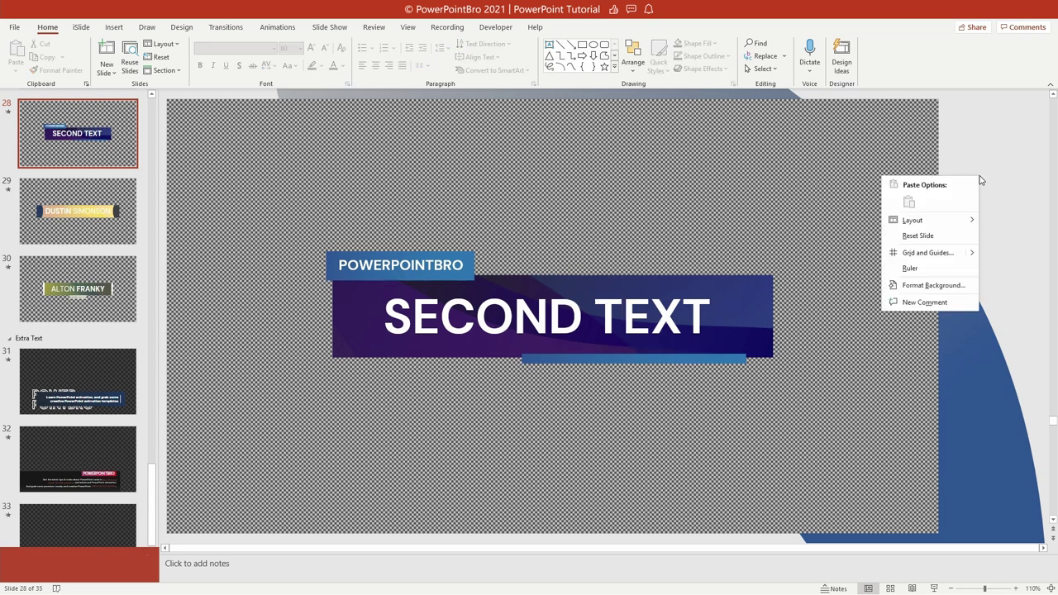
{"action": "left_click", "coordinate": [933, 285]}
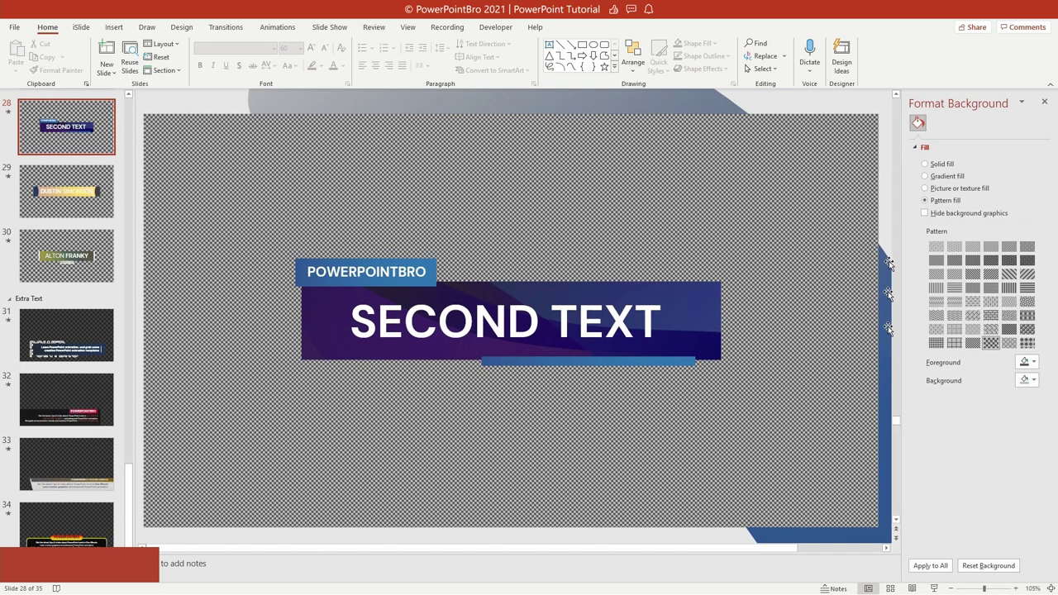
{"action": "left_click", "coordinate": [939, 165]}
{"action": "left_click", "coordinate": [1028, 234]}
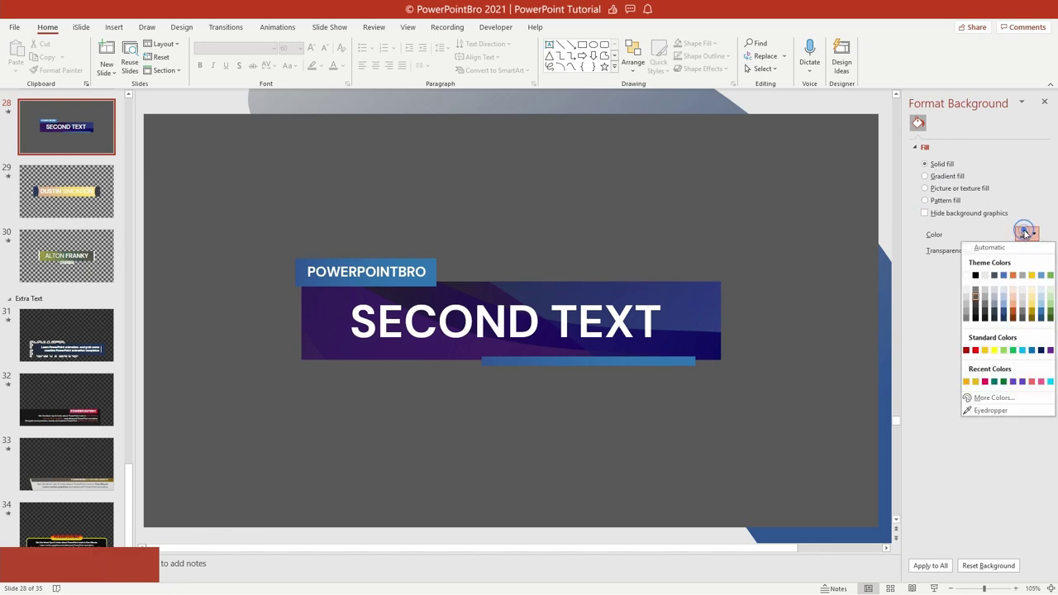
{"action": "left_click", "coordinate": [1013, 351]}
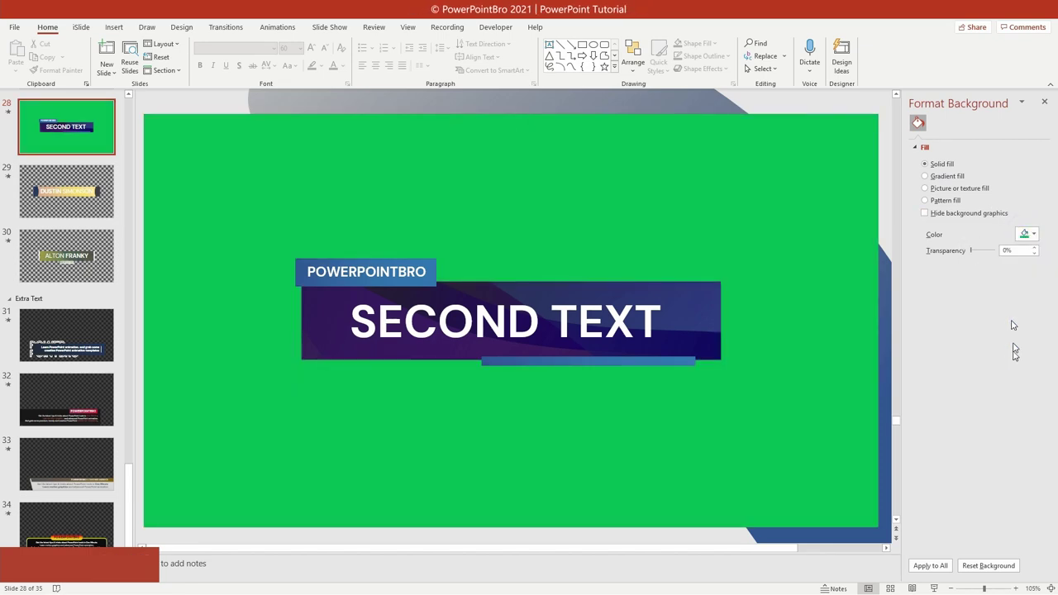
- Select the POWERPOINTBRO label together with the thin blue bar under the banner
{"action": "left_click", "coordinate": [427, 267]}
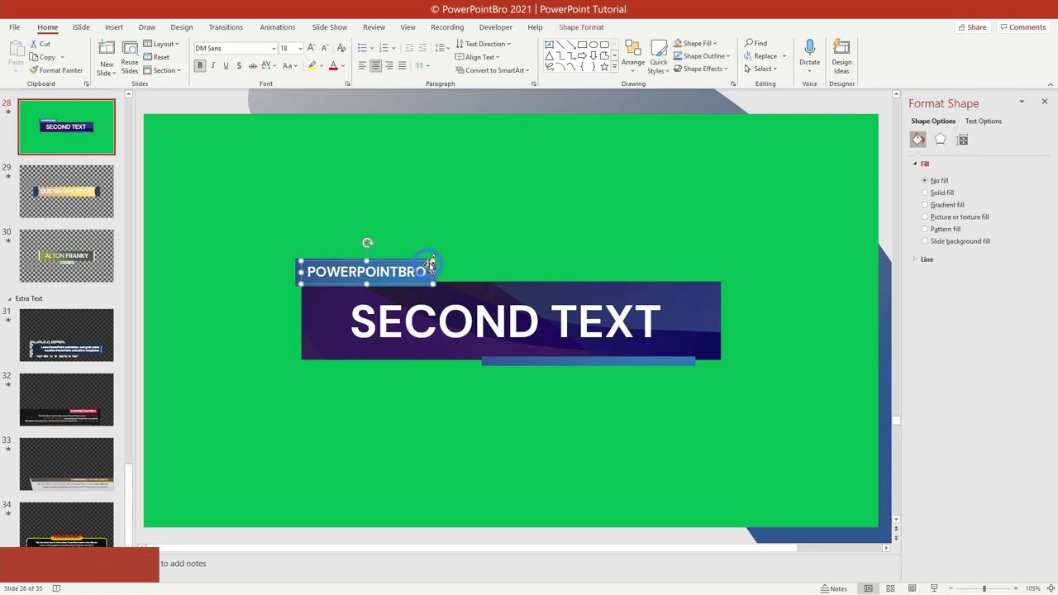
{"action": "left_click", "coordinate": [427, 259]}
{"action": "left_click", "coordinate": [427, 261]}
{"action": "left_click", "coordinate": [523, 359], "text": "shift"}
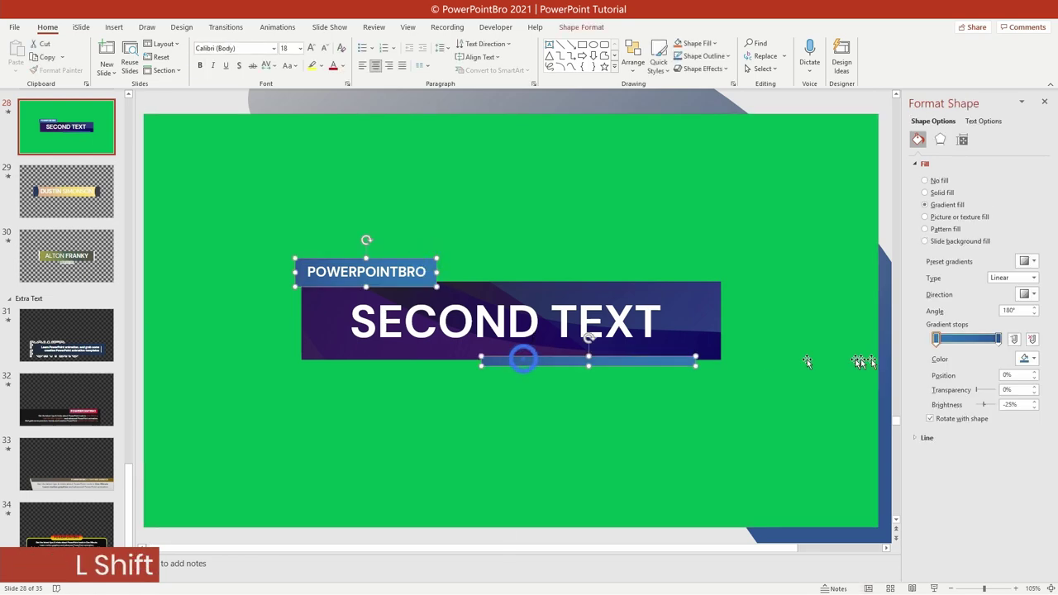
- Set their gradient fill stops to light blue at the start and dark blue at the end
{"action": "left_click", "coordinate": [938, 339]}
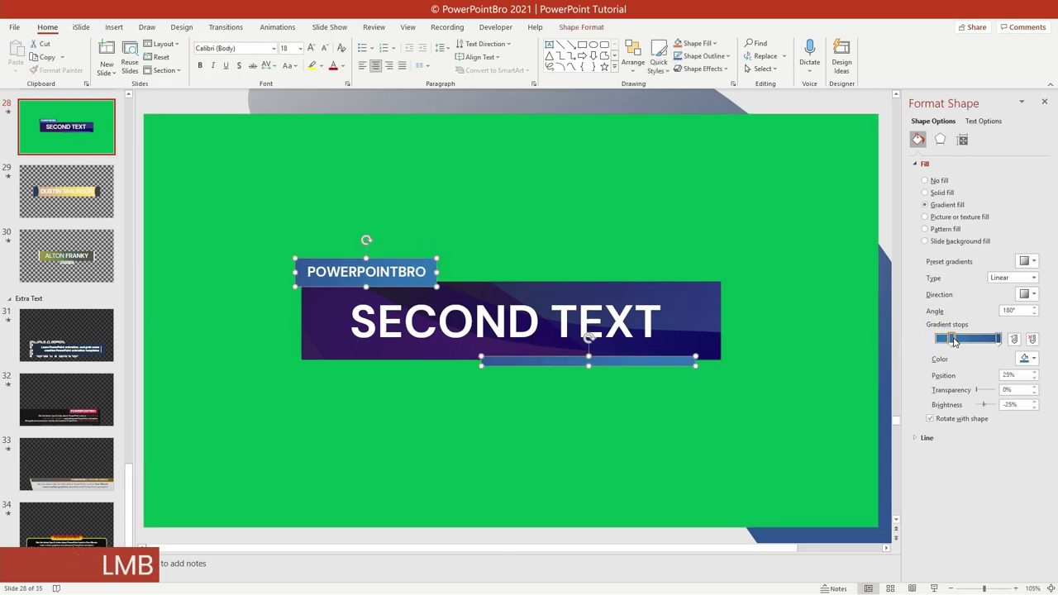
{"action": "left_click_drag", "start_coordinate": [955, 342], "coordinate": [937, 340]}
{"action": "left_click", "coordinate": [1029, 358]}
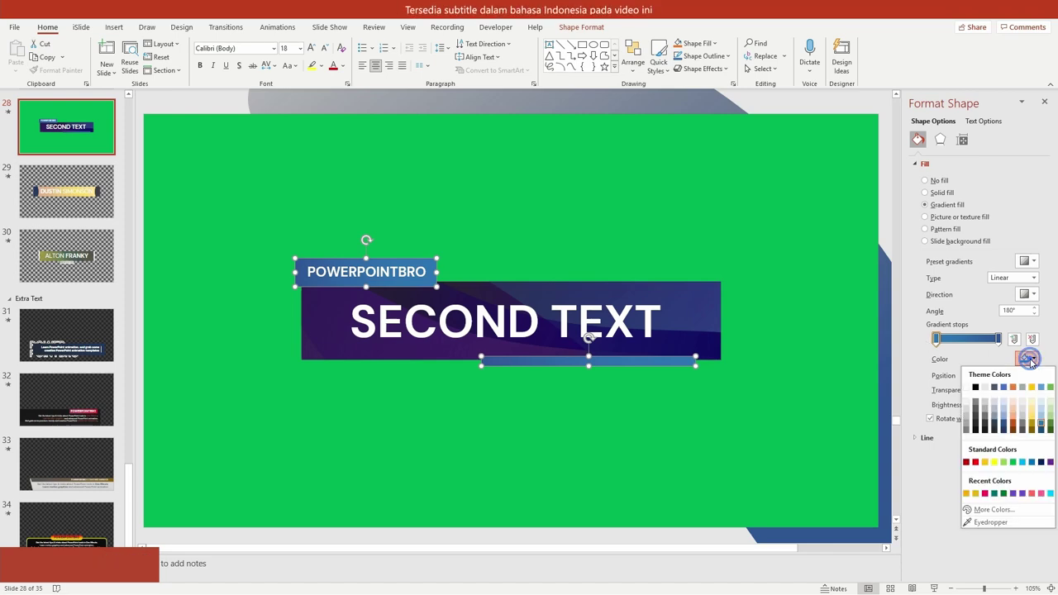
{"action": "left_click", "coordinate": [1041, 418]}
{"action": "left_click", "coordinate": [1025, 359]}
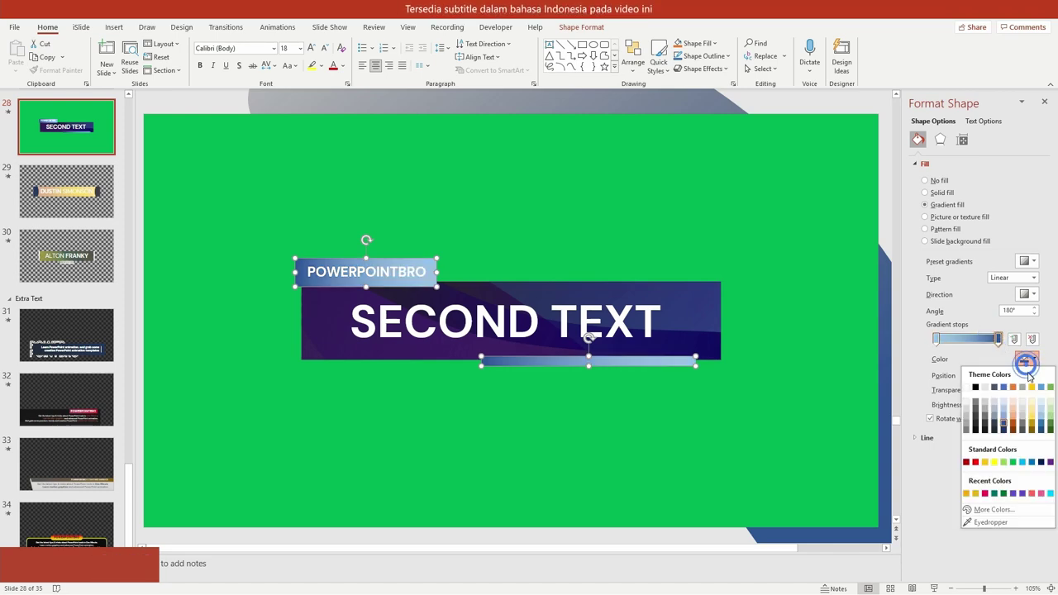
{"action": "left_click", "coordinate": [1039, 429]}
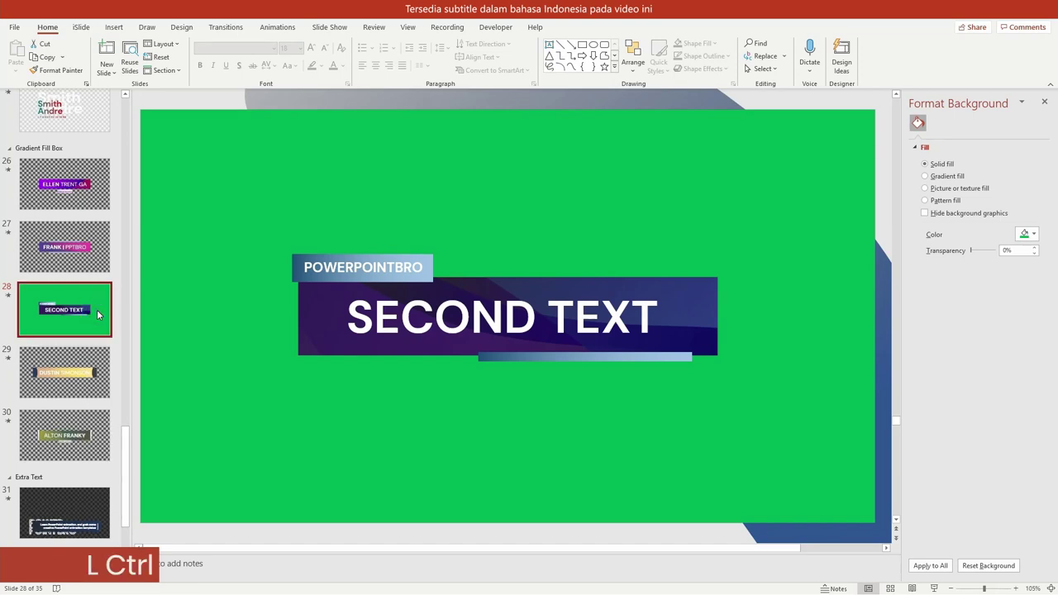
- Hide every slide in the deck except slide 28, the green SECOND TEXT lower-third
{"action": "key", "text": "ctrl+a"}
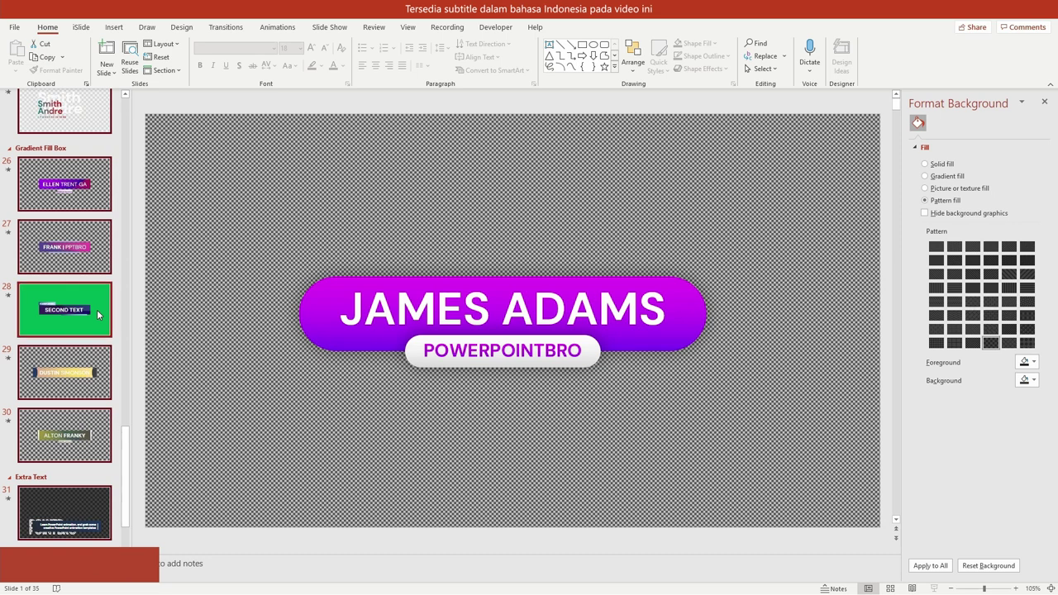
{"action": "right_click", "coordinate": [96, 309]}
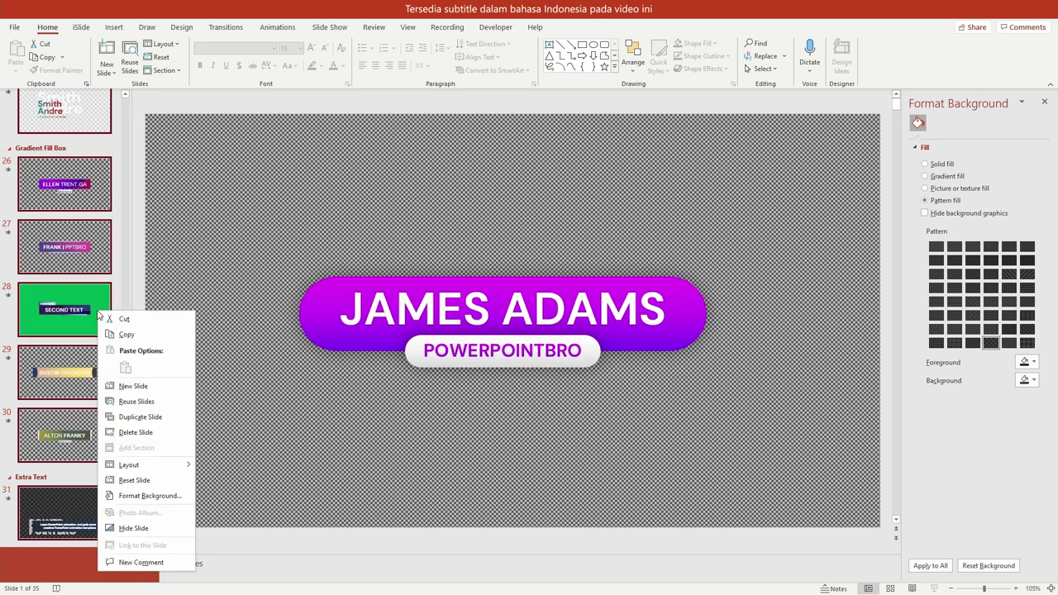
{"action": "left_click", "coordinate": [133, 532]}
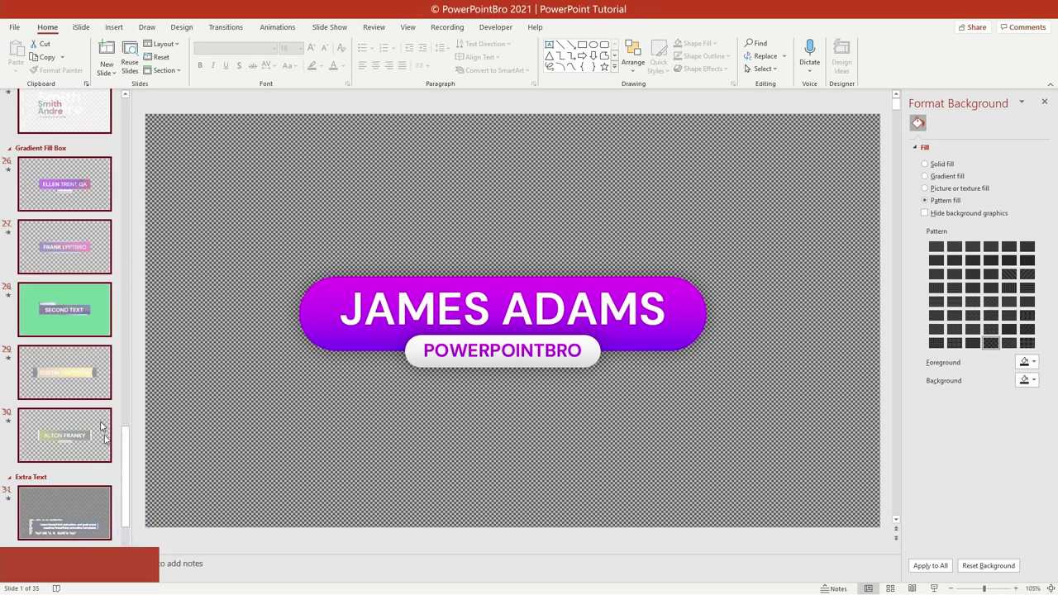
{"action": "right_click", "coordinate": [67, 306]}
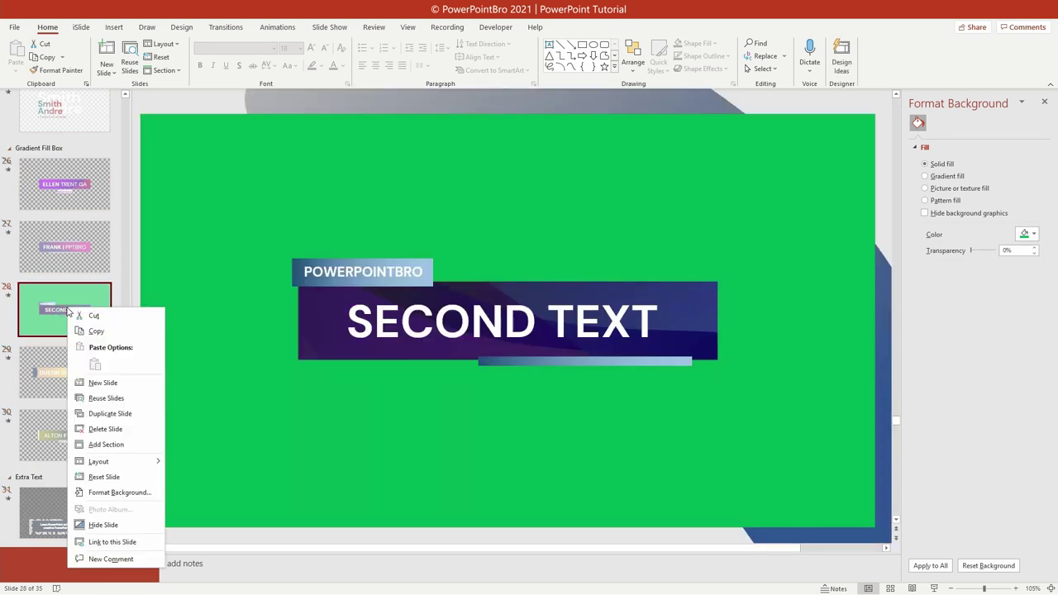
{"action": "left_click", "coordinate": [92, 526]}
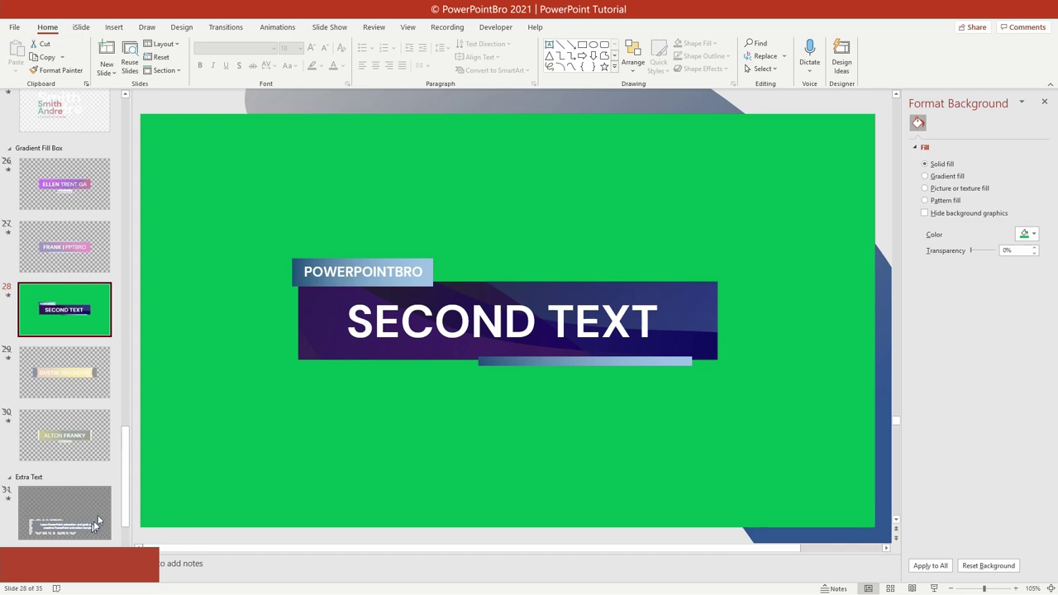
- Export the presentation as a Full HD (1080p) video at 05.00 seconds per slide
{"action": "left_click", "coordinate": [12, 28]}
{"action": "left_click", "coordinate": [31, 242]}
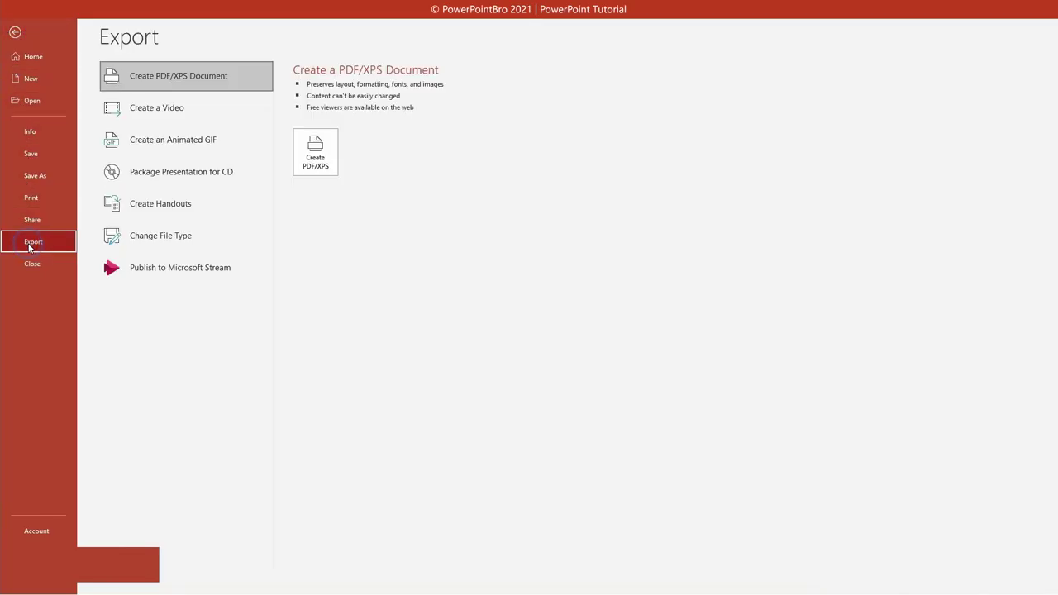
{"action": "left_click", "coordinate": [202, 110]}
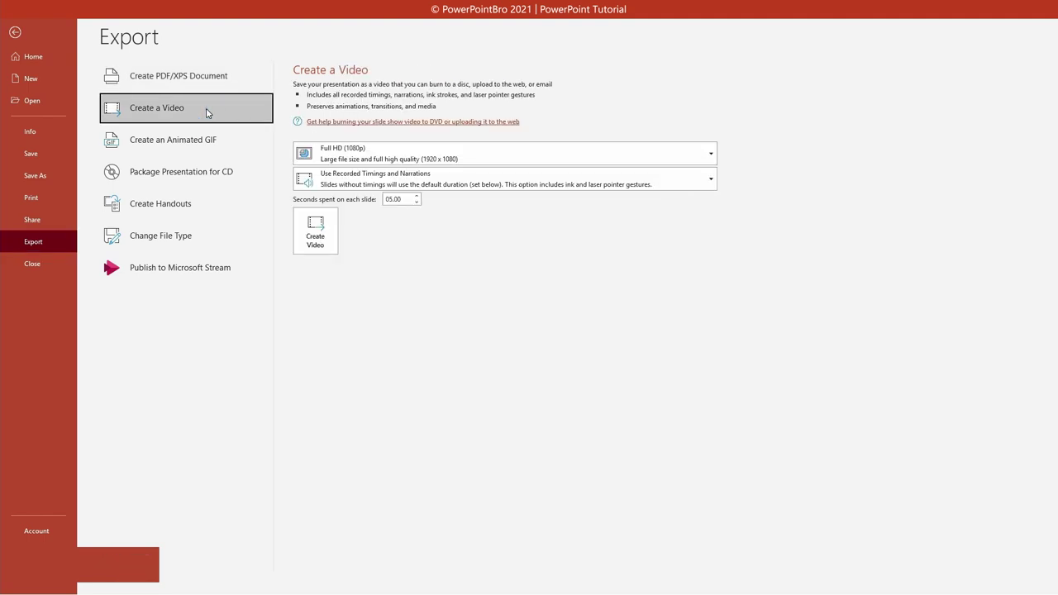
{"action": "left_click", "coordinate": [499, 161]}
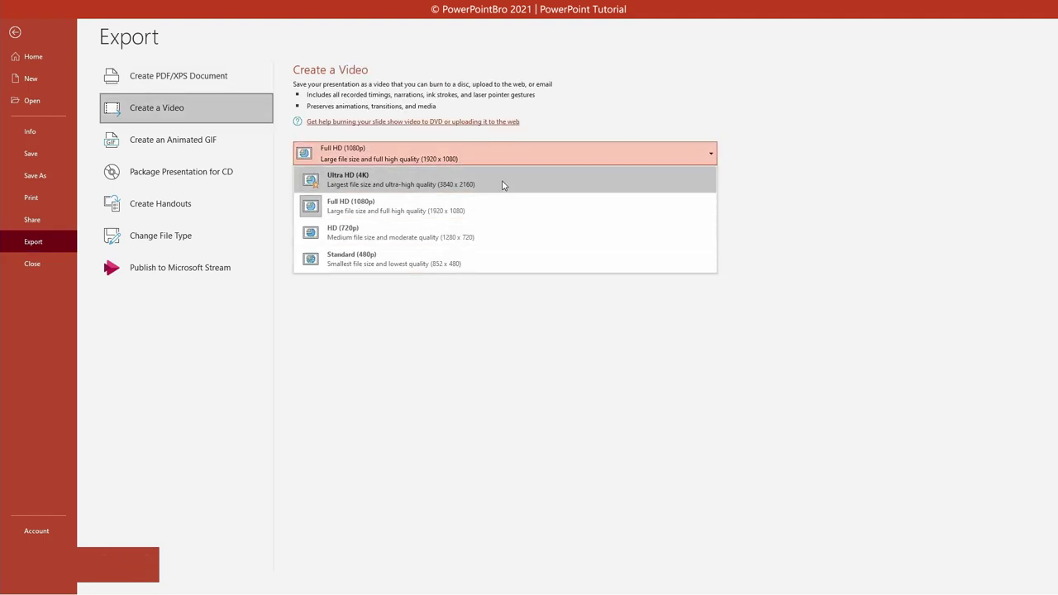
{"action": "left_click", "coordinate": [494, 319]}
{"action": "left_click", "coordinate": [492, 184]}
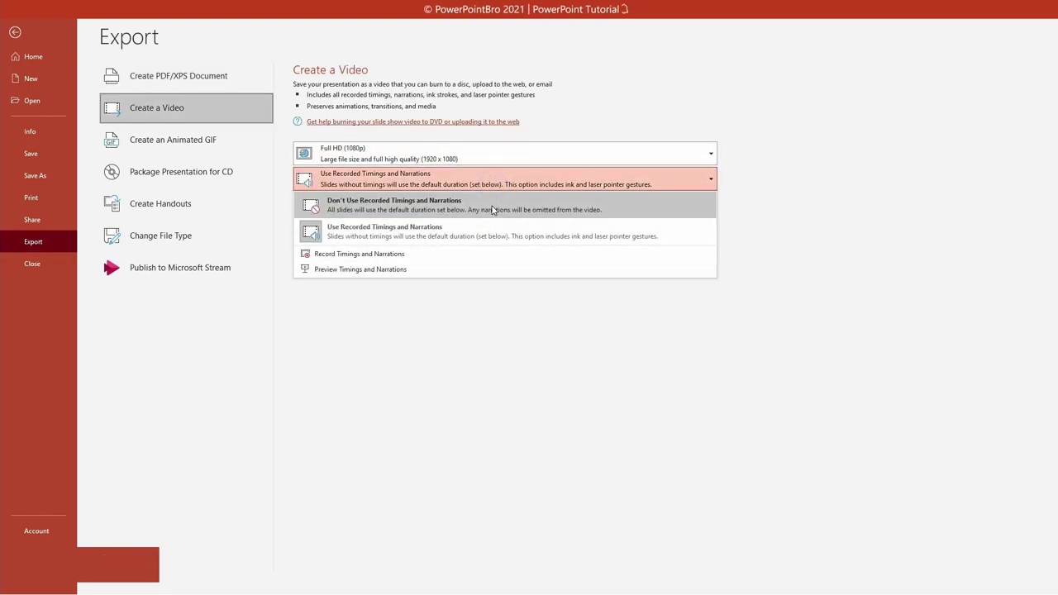
{"action": "left_click", "coordinate": [473, 309]}
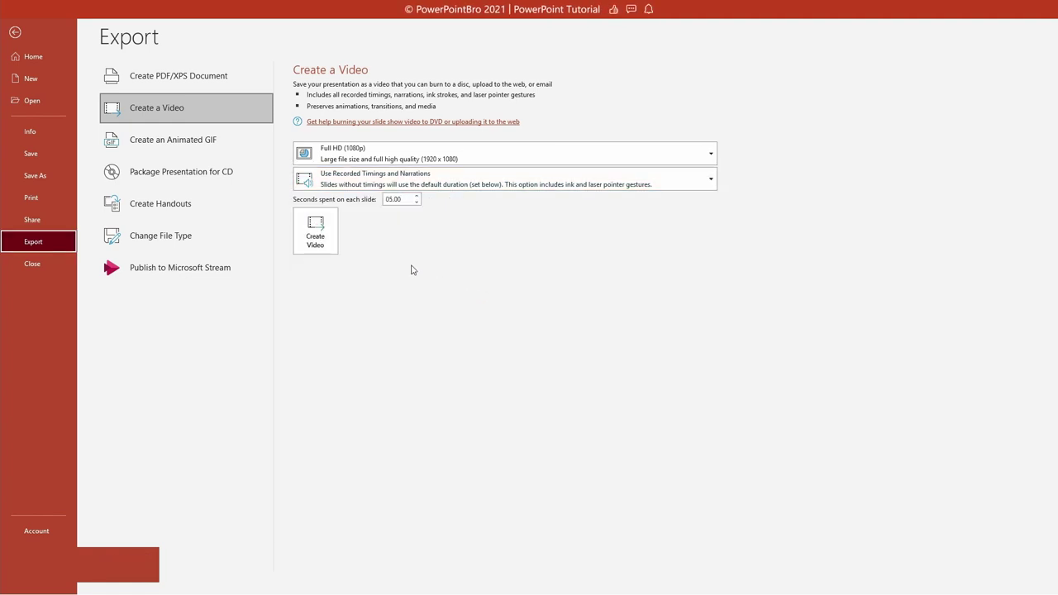
{"action": "left_click", "coordinate": [333, 230]}
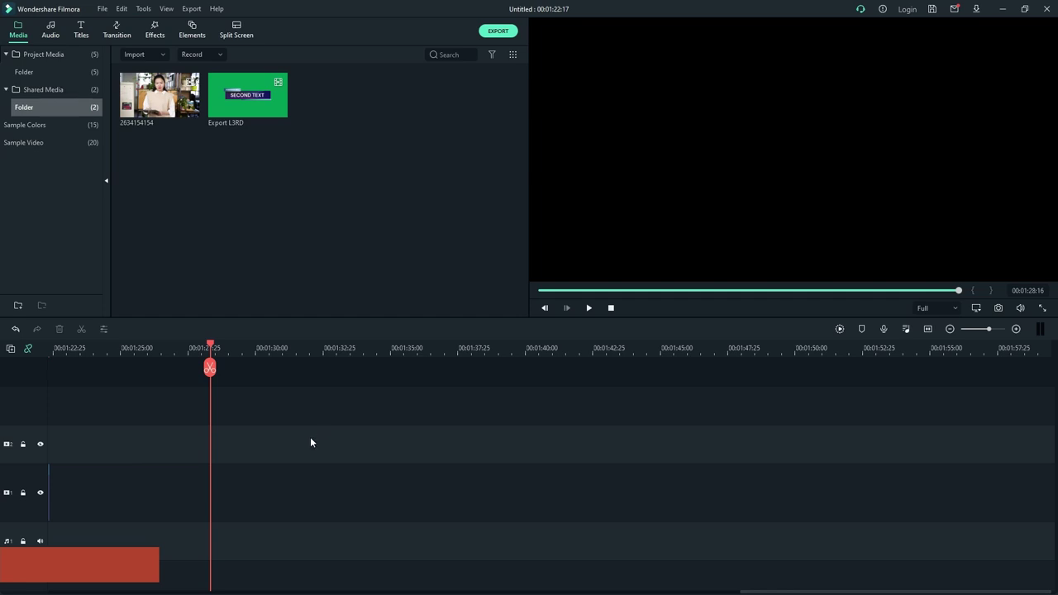
- Place the presenter footage on the timeline with the Export L3RD clip on the track above
{"action": "left_click", "coordinate": [248, 97]}
{"action": "left_click_drag", "start_coordinate": [158, 95], "coordinate": [231, 504]}
{"action": "left_click", "coordinate": [234, 348]}
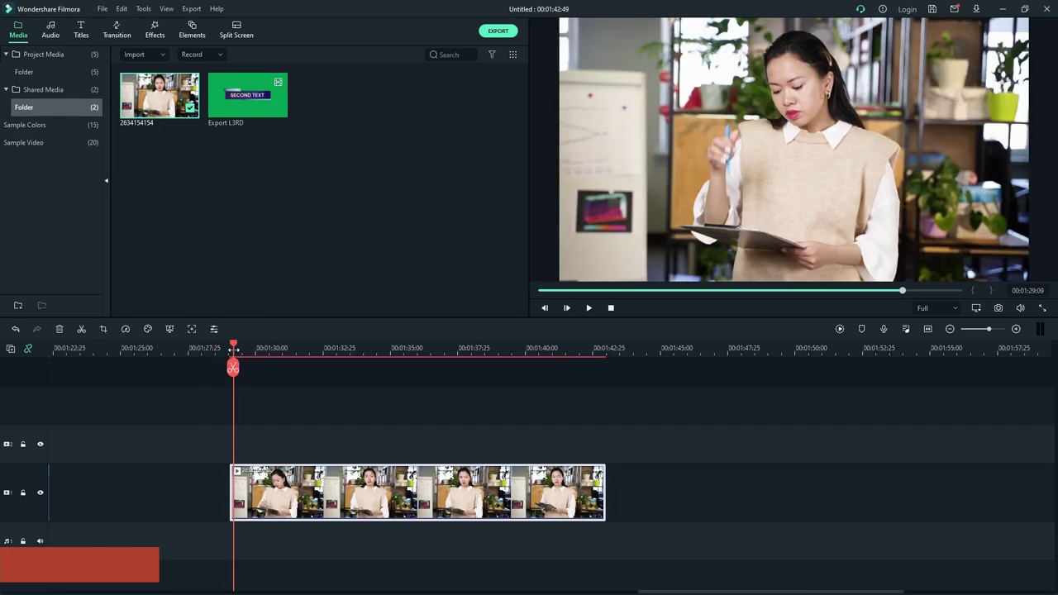
{"action": "left_click_drag", "start_coordinate": [246, 124], "coordinate": [254, 444]}
{"action": "left_click", "coordinate": [272, 348]}
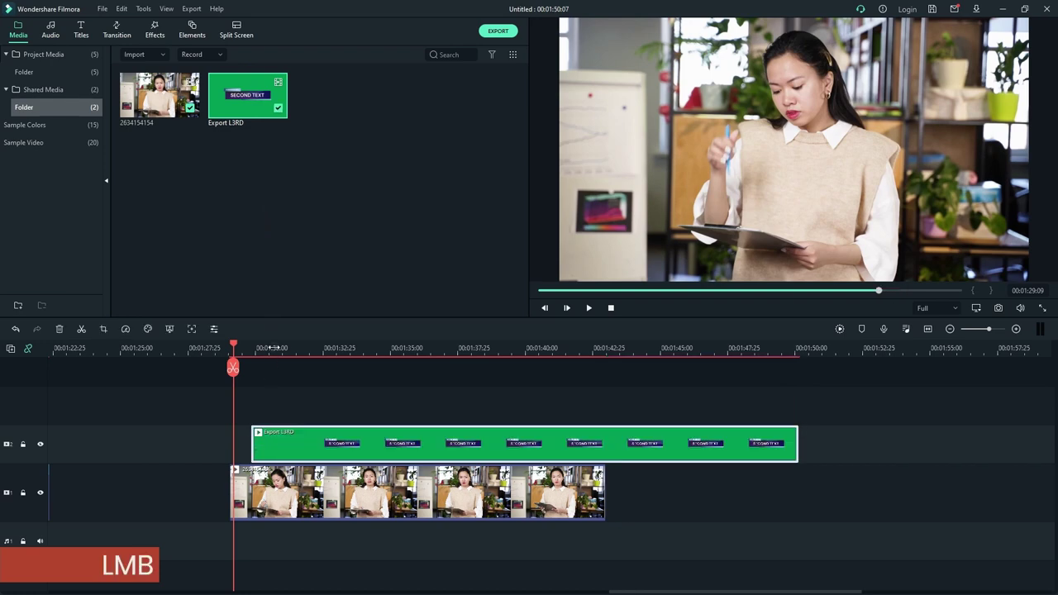
- Chroma-key the green out of Export L3RD using the eyedropper, adjusting edge thickness
{"action": "double_click", "coordinate": [311, 442]}
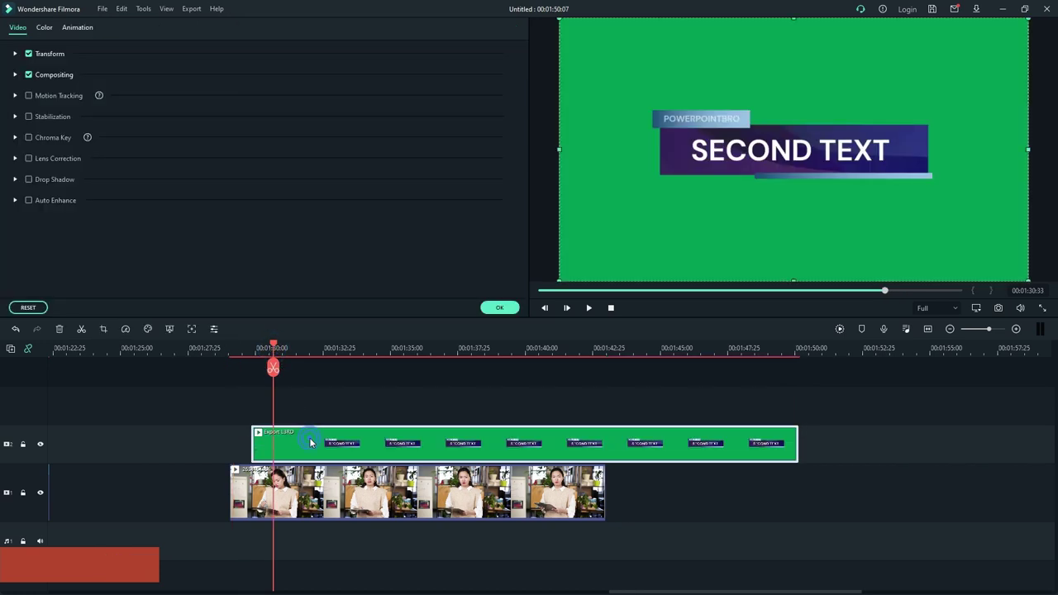
{"action": "left_click", "coordinate": [28, 138]}
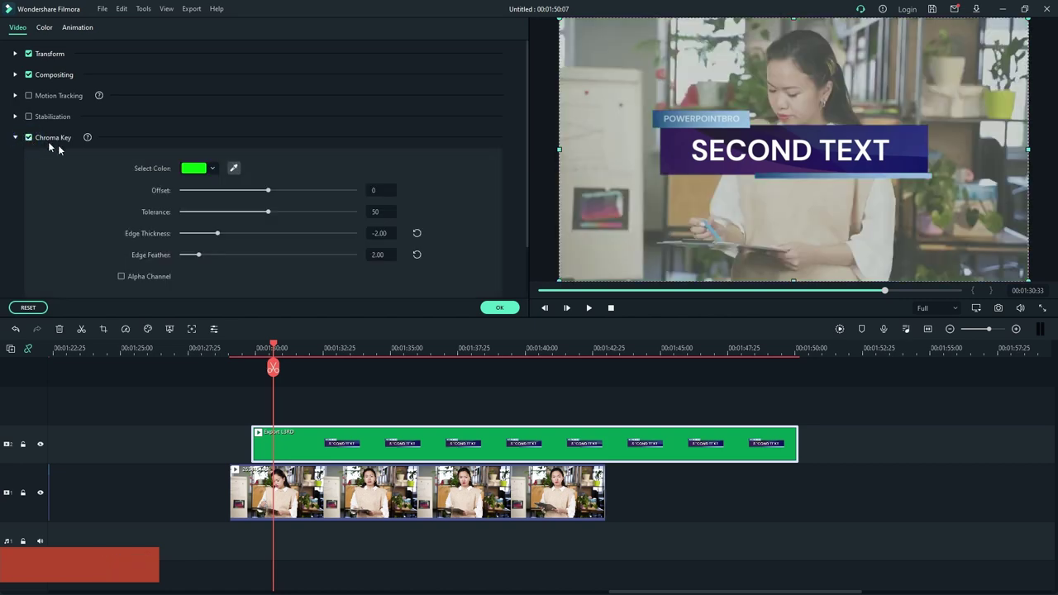
{"action": "left_click", "coordinate": [194, 168]}
{"action": "left_click", "coordinate": [188, 190]}
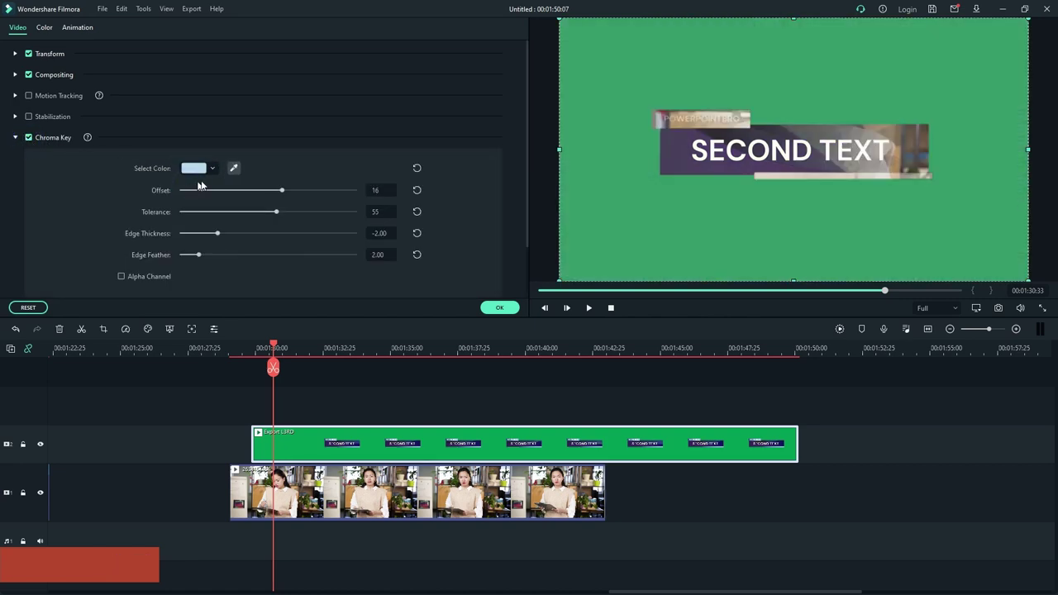
{"action": "left_click", "coordinate": [234, 167]}
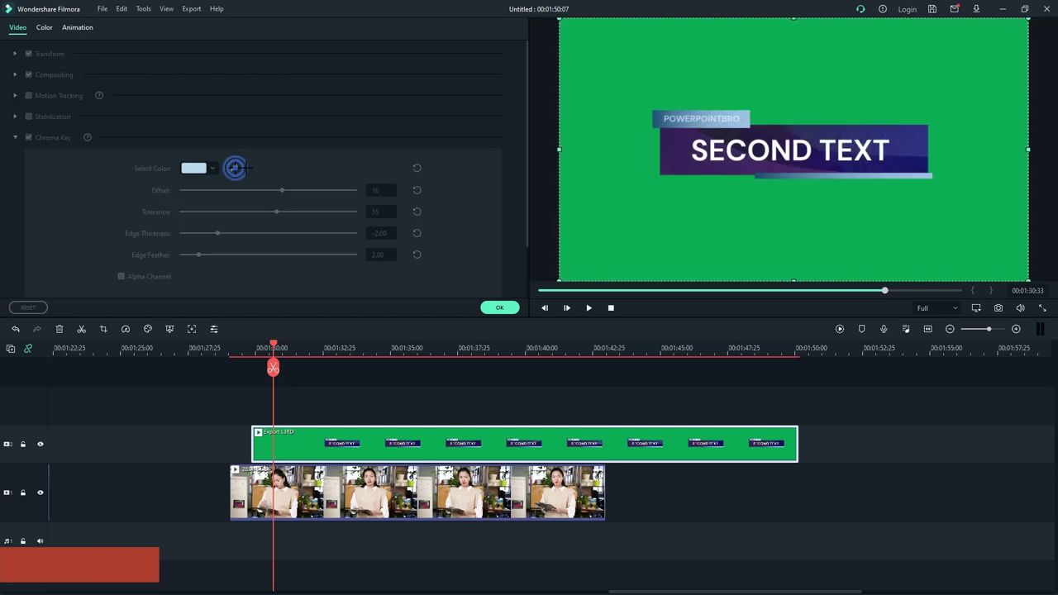
{"action": "left_click", "coordinate": [618, 181]}
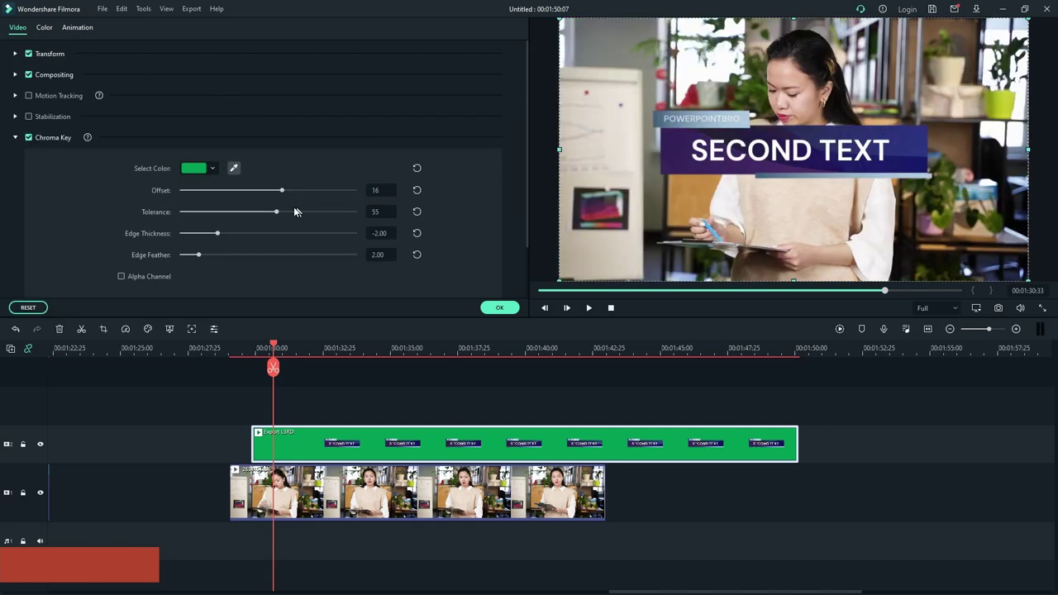
{"action": "left_click_drag", "start_coordinate": [214, 234], "coordinate": [170, 255]}
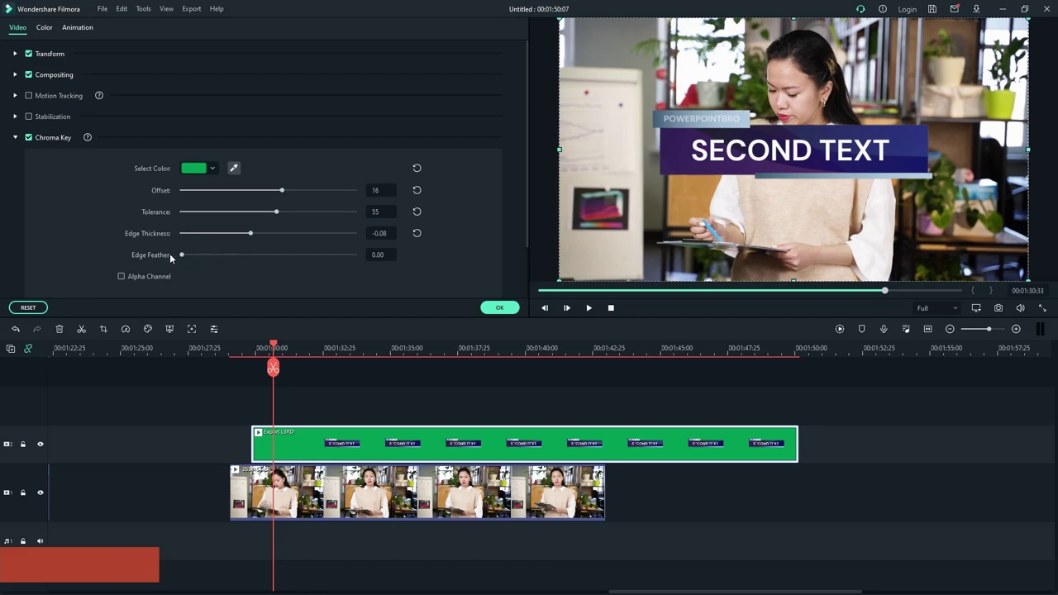
{"action": "left_click", "coordinate": [499, 307]}
- Add a Dissolve transition to the end of the title clip
{"action": "left_click", "coordinate": [113, 31]}
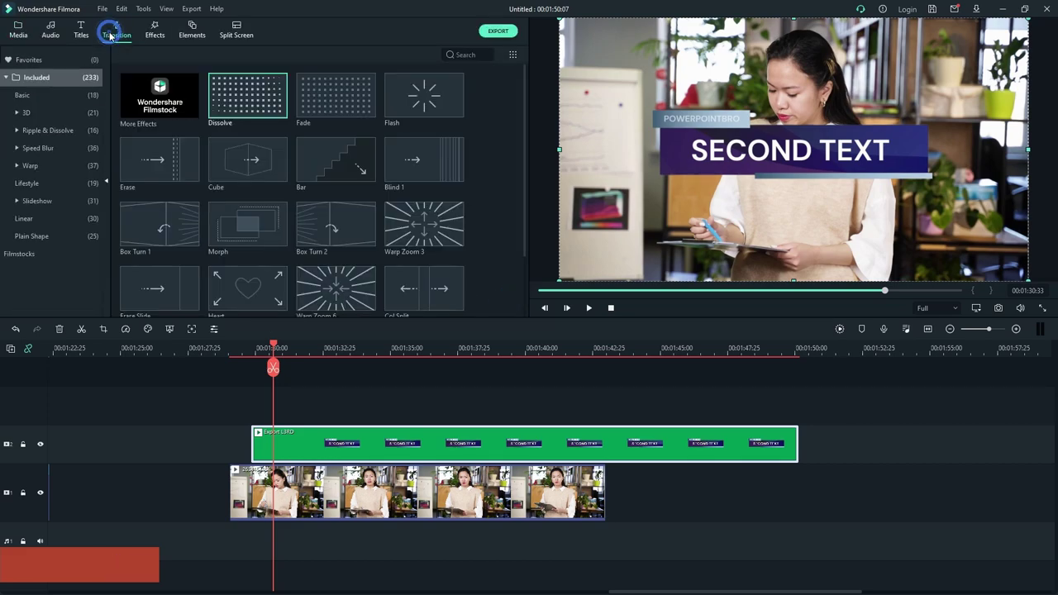
{"action": "left_click", "coordinate": [236, 116]}
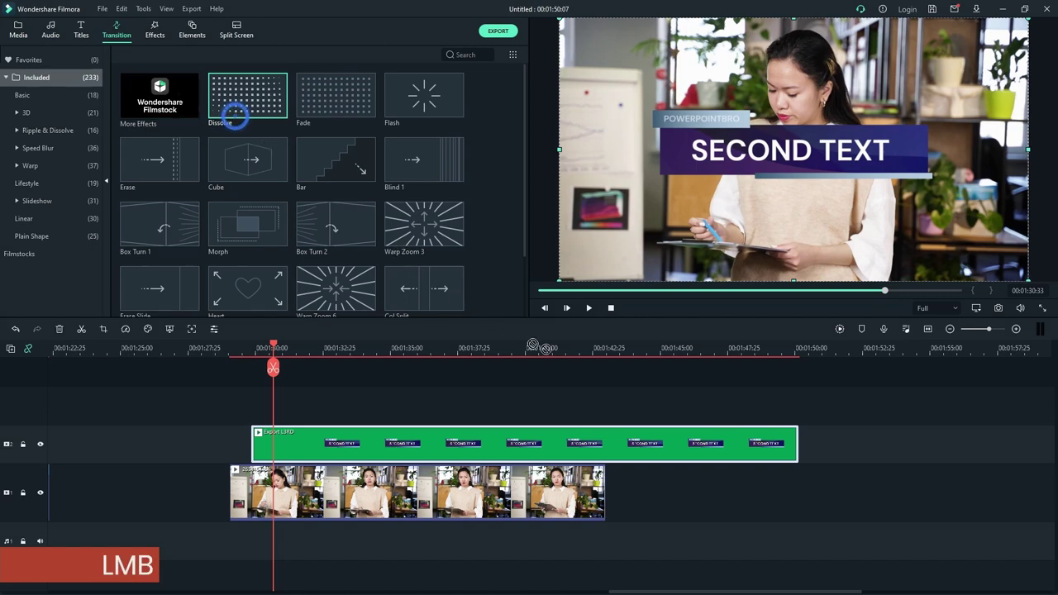
{"action": "mouse_move", "coordinate": [235, 115]}
{"action": "left_mouse_down"}
{"action": "mouse_move", "coordinate": [790, 444]}
{"action": "mouse_move", "coordinate": [799, 431]}
{"action": "mouse_move", "coordinate": [473, 431]}
{"action": "left_mouse_up"}
- Scale the title clip to about 89% and set its Position Y to -354
{"action": "double_click", "coordinate": [423, 441]}
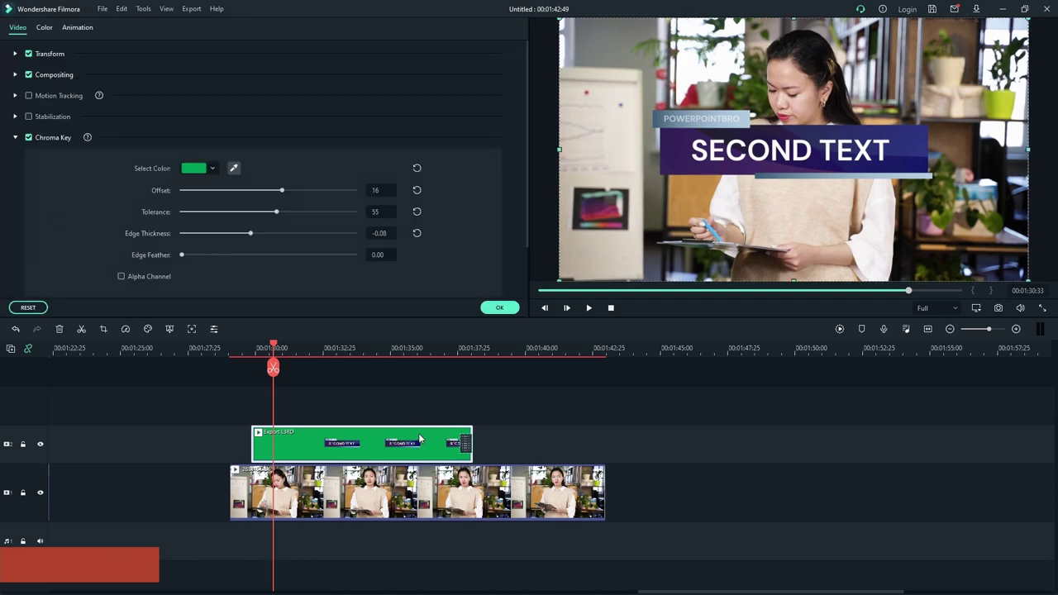
{"action": "left_click", "coordinate": [15, 53]}
{"action": "left_click_drag", "start_coordinate": [200, 127], "coordinate": [219, 127]}
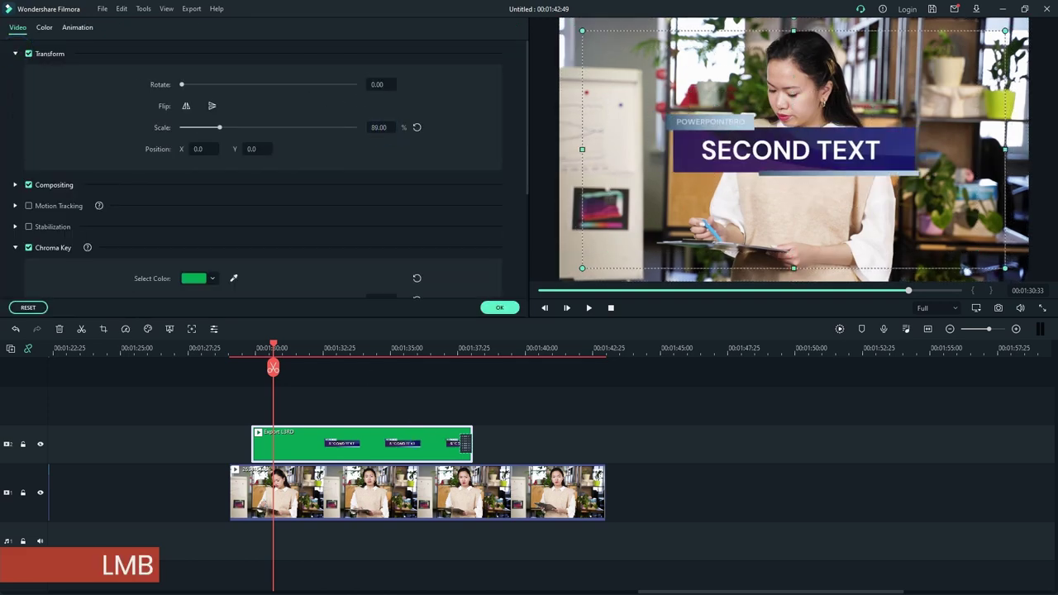
{"action": "left_click", "coordinate": [254, 148]}
{"action": "type", "text": "-354"}
{"action": "left_click", "coordinate": [413, 389]}
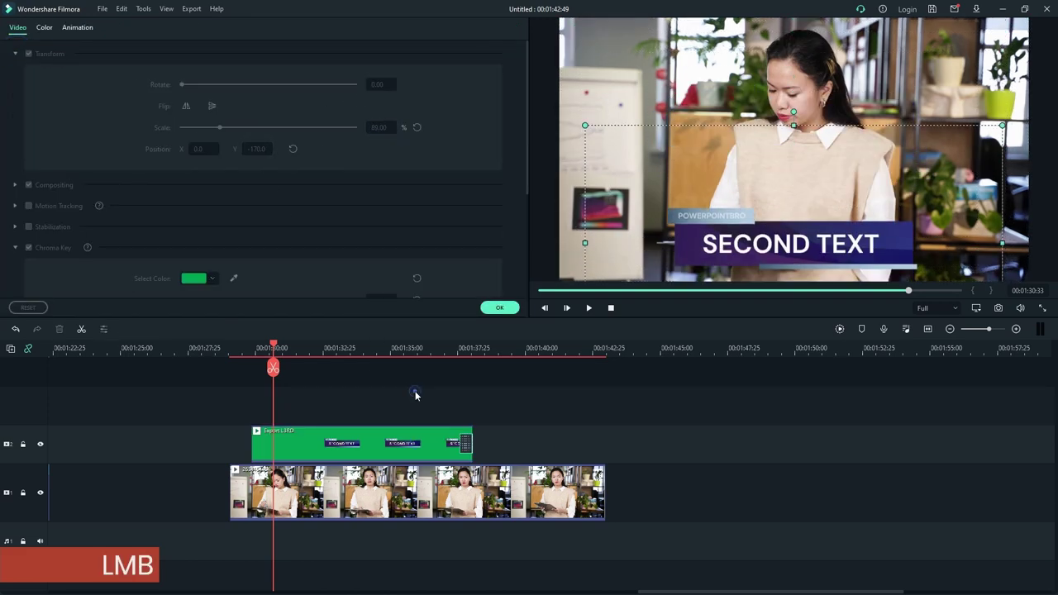